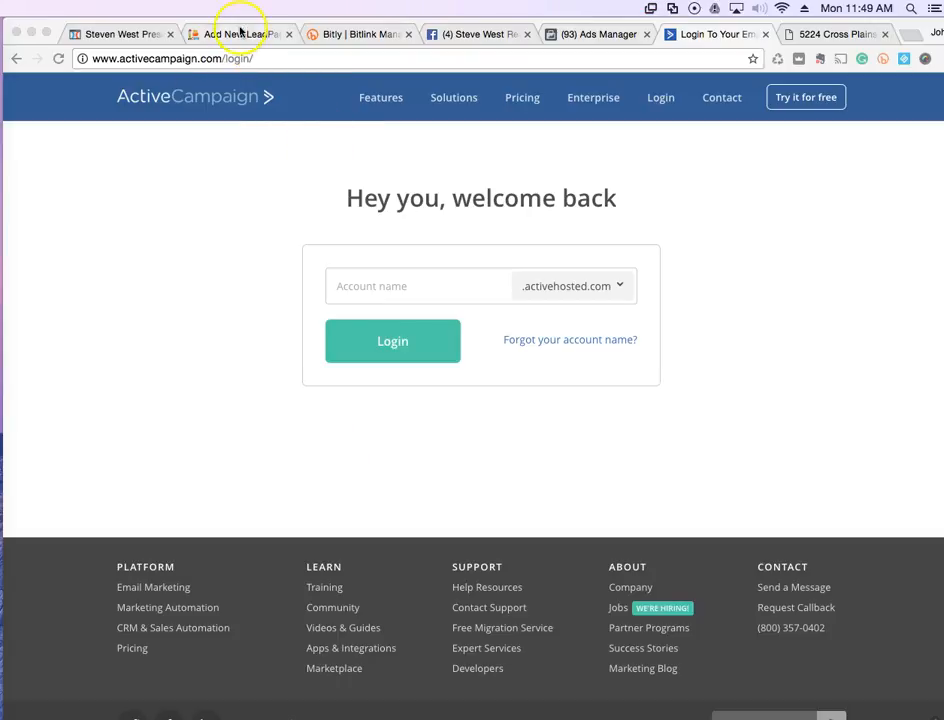
Save the Cross Plains Court optin page and exit to the funnel's step overview
click(140, 36)
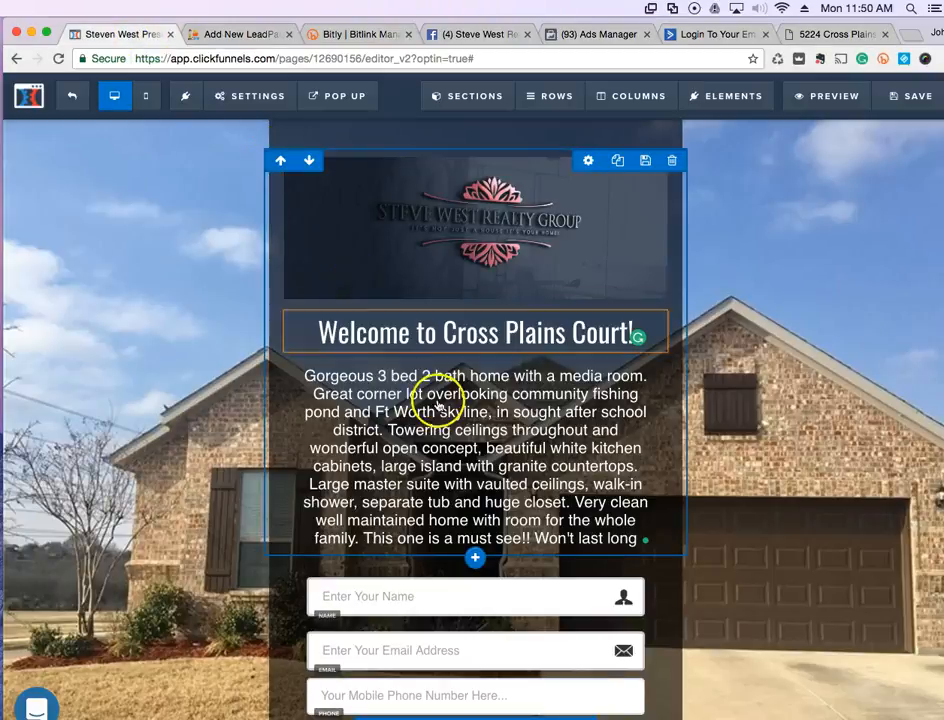
click(903, 100)
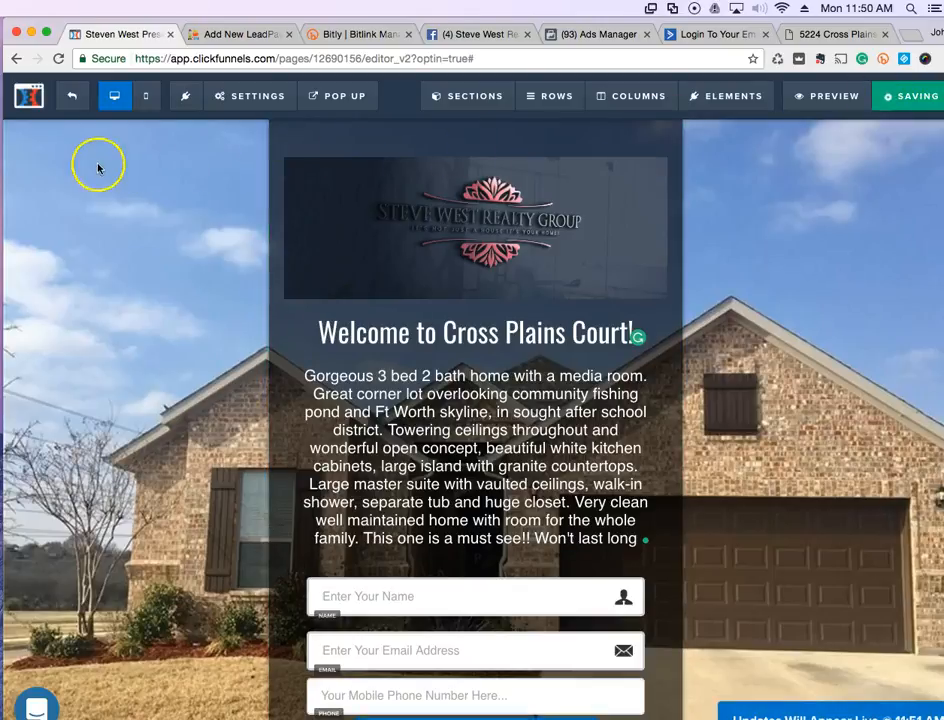
click(65, 98)
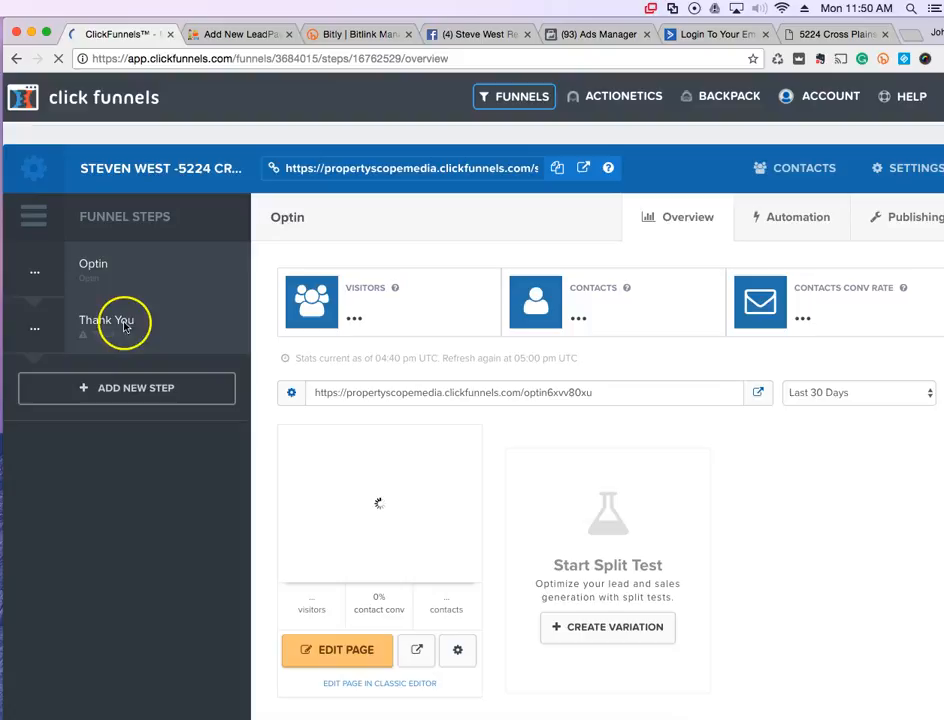
Build the Thank You funnel step from the Simple Download Page template
click(108, 330)
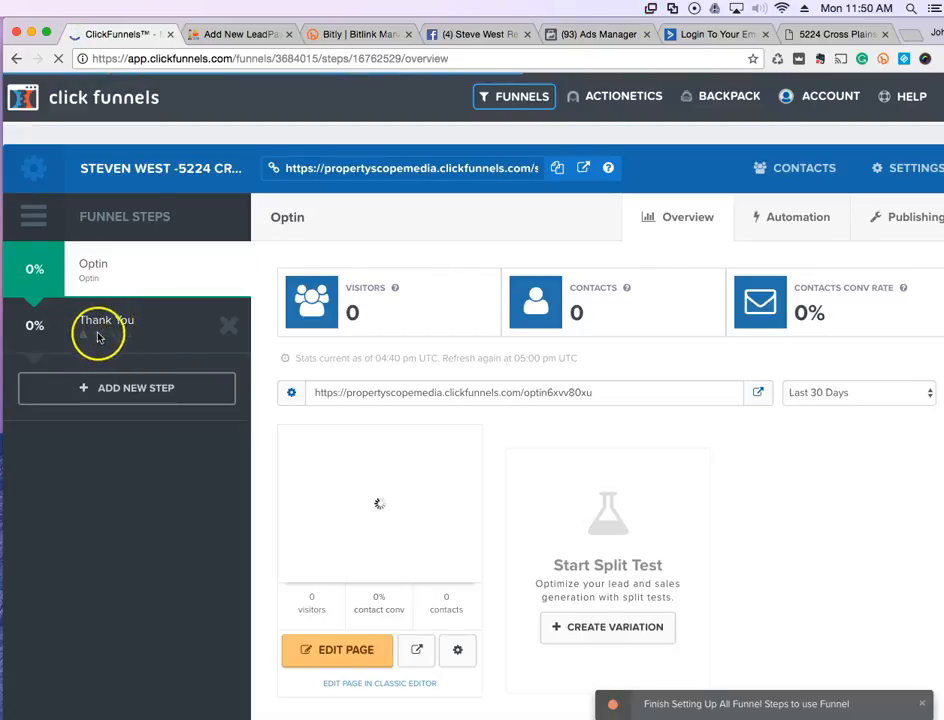
click(106, 330)
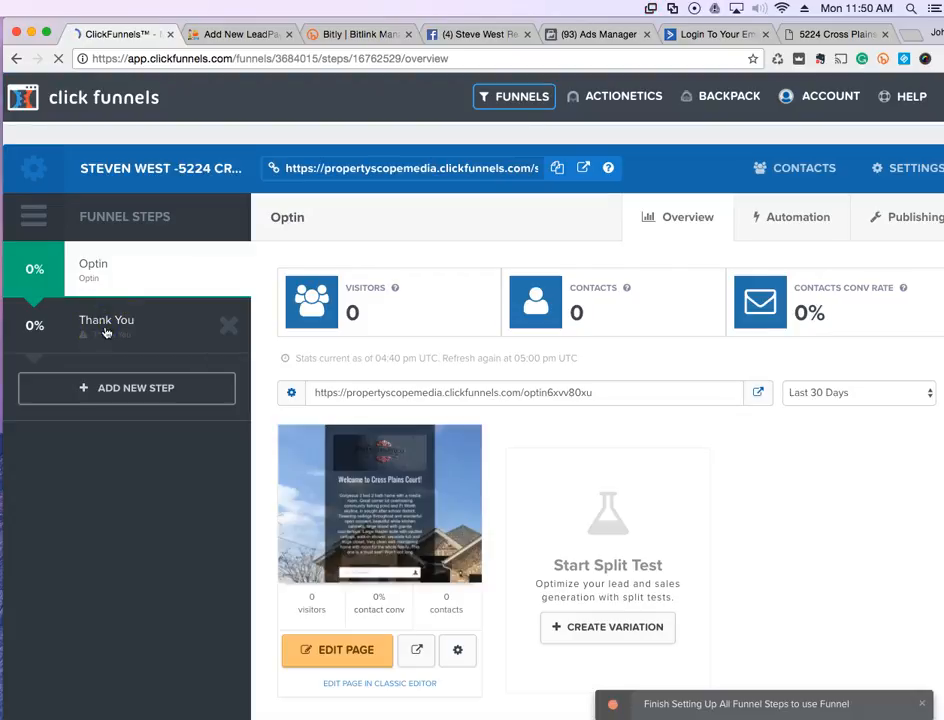
click(122, 338)
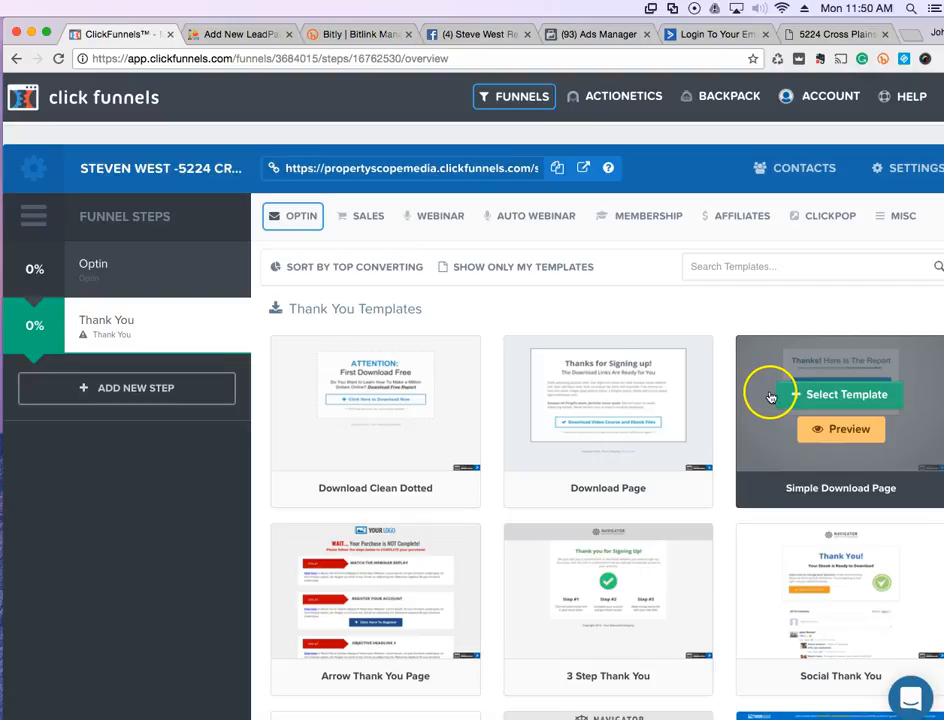
click(790, 394)
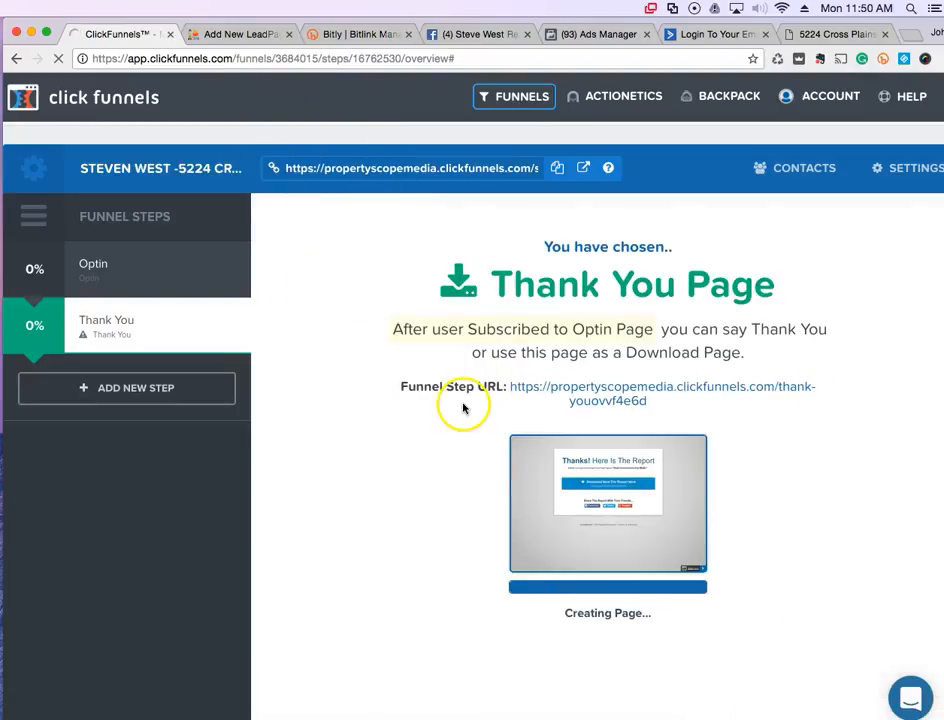
click(703, 36)
Log in to ActiveCampaign with the saved account name from autofill
click(370, 285)
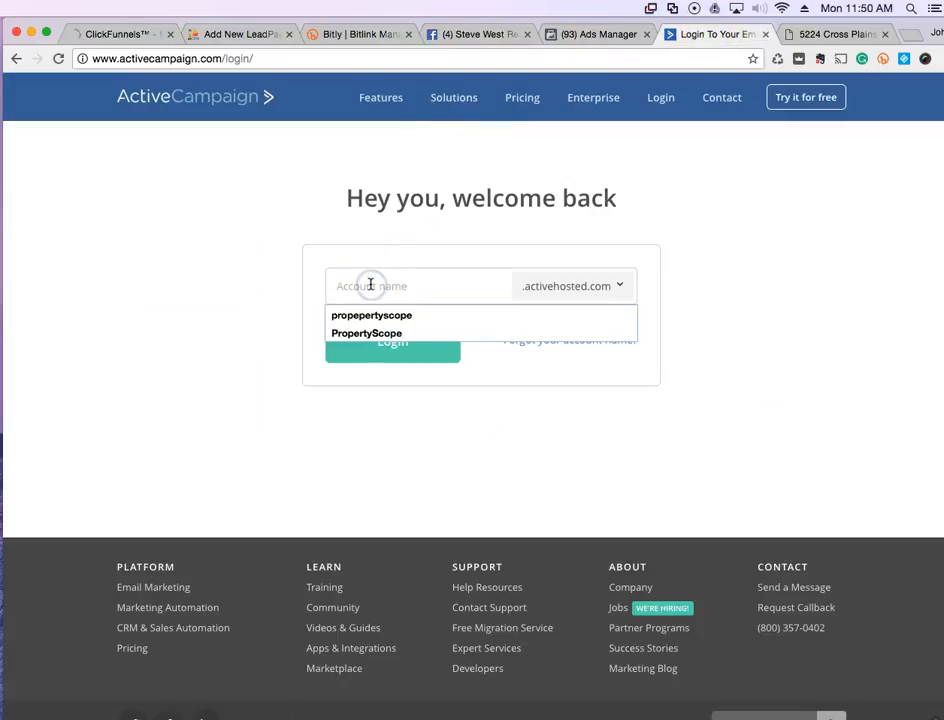
key(Down)
key(Down)
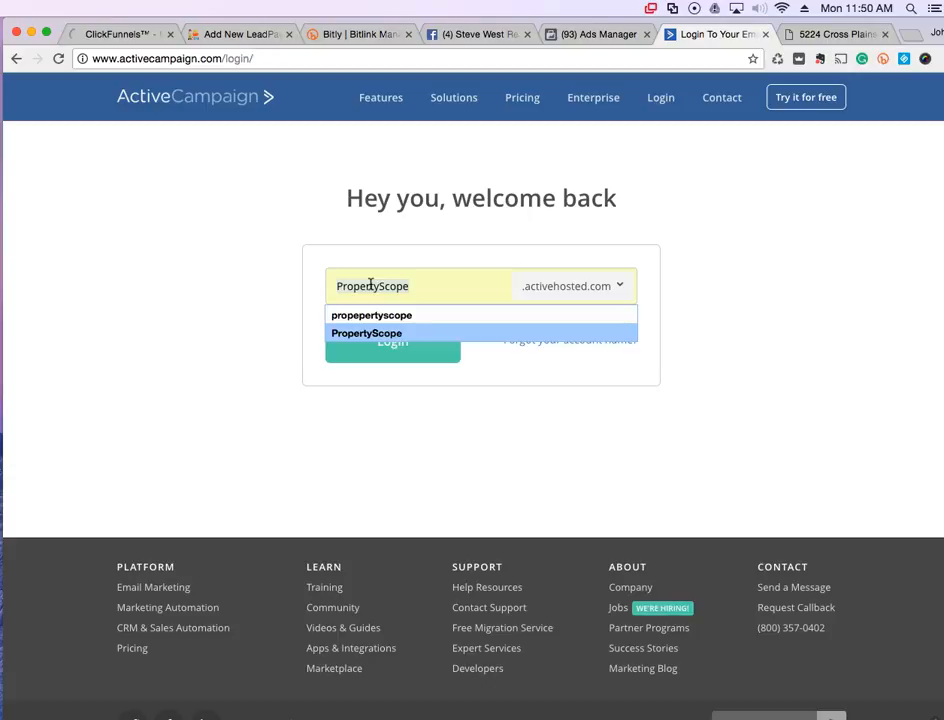
click(380, 336)
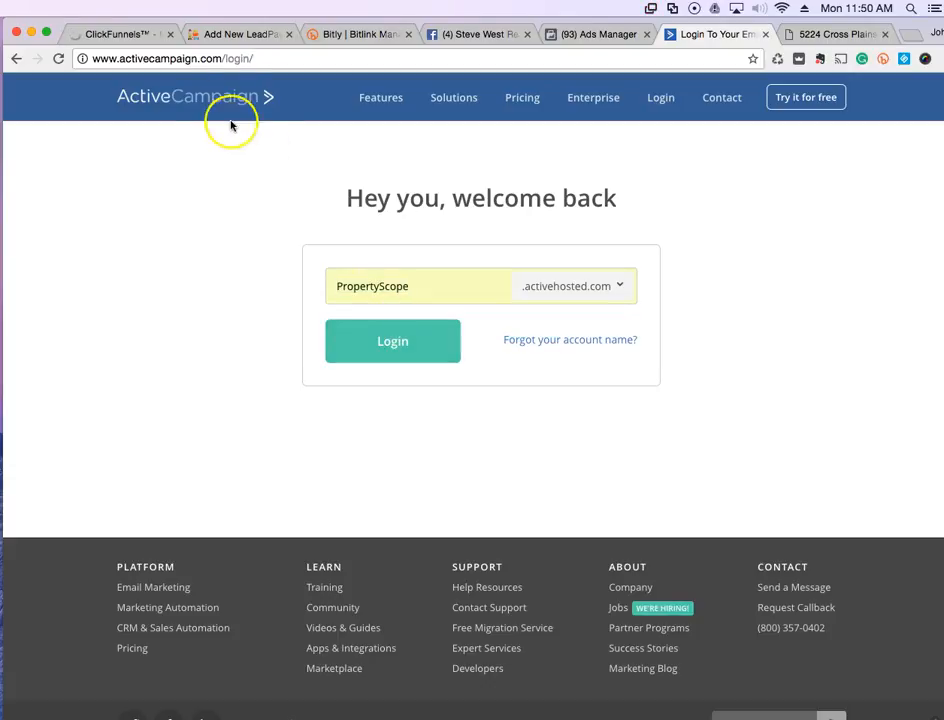
click(377, 341)
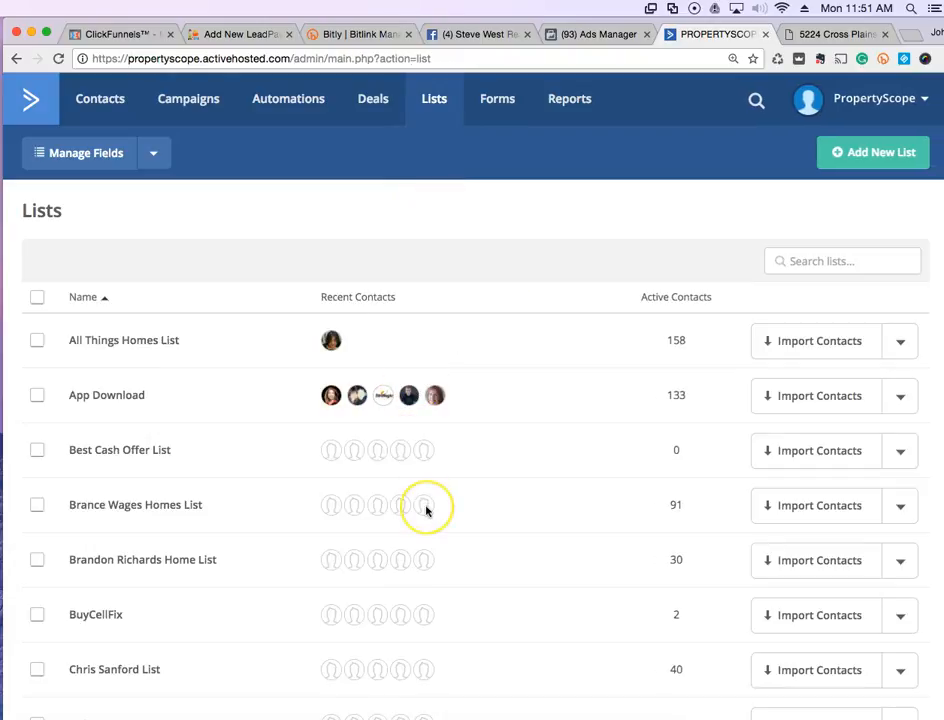
Start a new contact list and enter the list's name
scroll(426, 510, down, 1)
scroll(426, 510, down, 5)
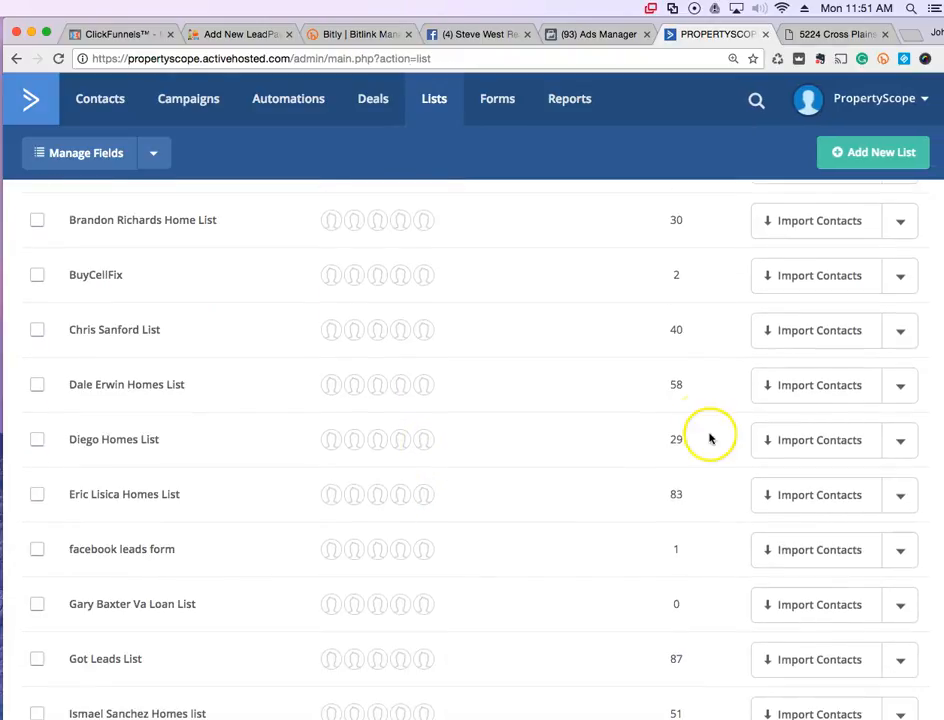
scroll(676, 616, down, 3)
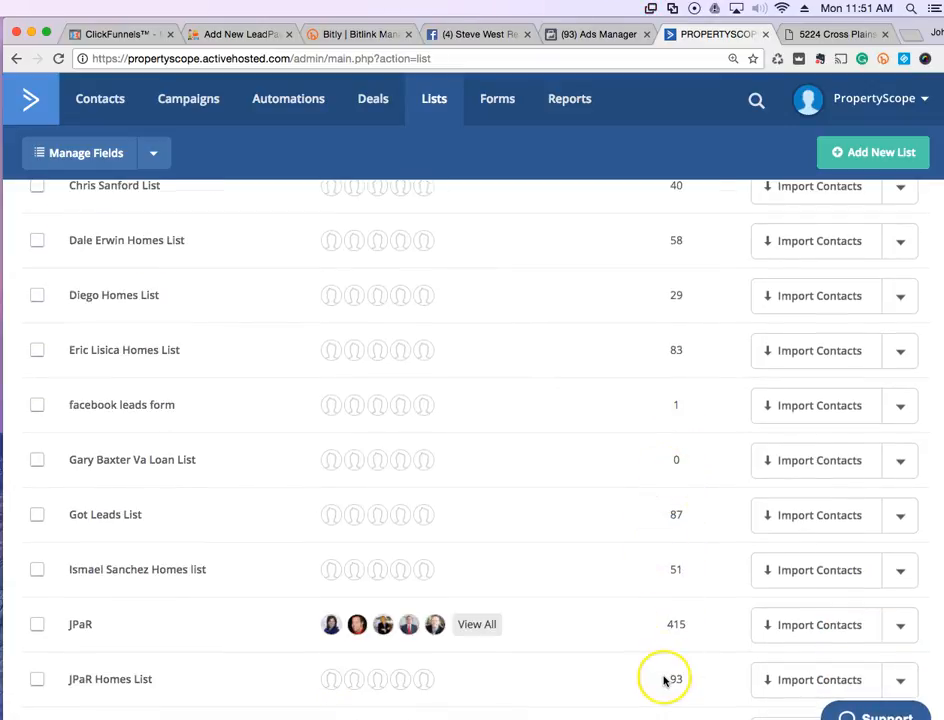
scroll(663, 681, down, 2)
scroll(663, 681, down, 2)
scroll(663, 681, up, 15)
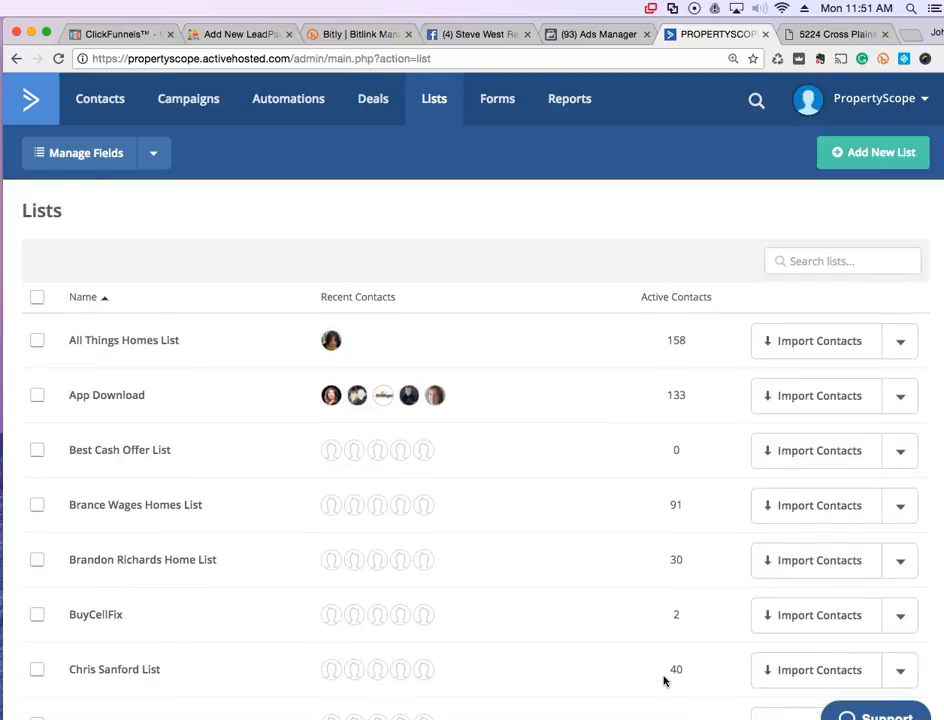
click(868, 155)
click(455, 220)
text(tev)
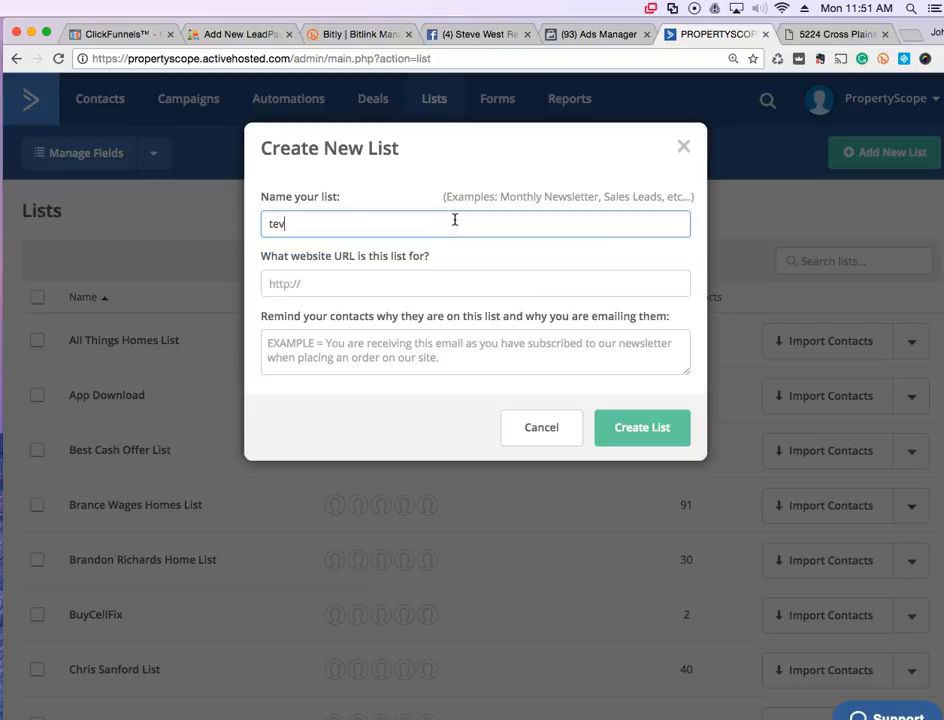
key(BackSpace)
key(BackSpace)
key(BackSpace)
key(BackSpace)
text(St)
Add website propertyscopemedia.com and reminder 'wanted to view property details', then create the list
key(Tab)
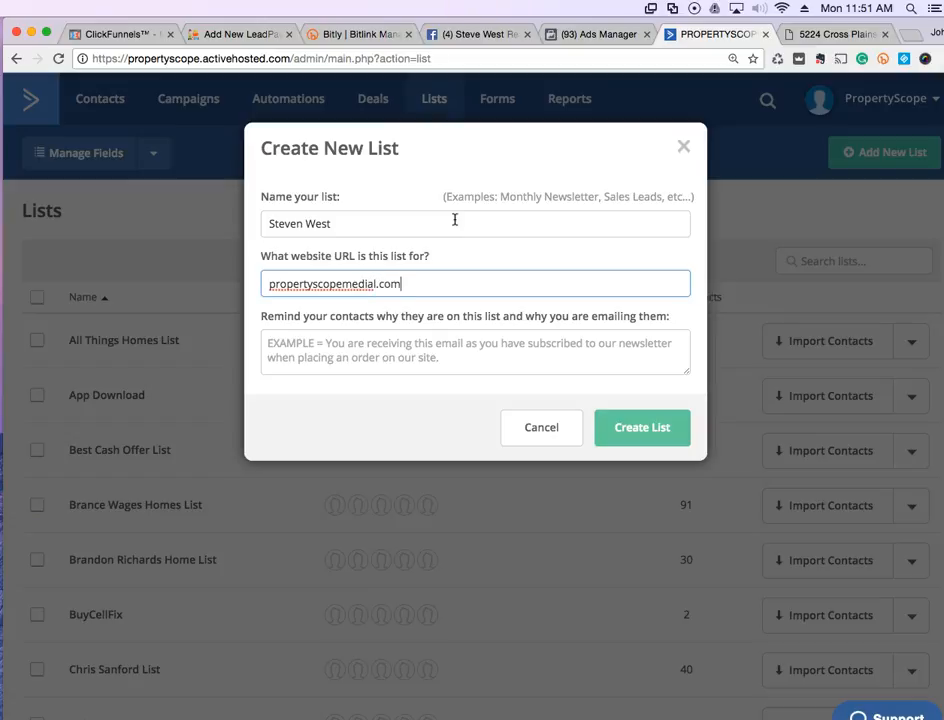
key(Tab)
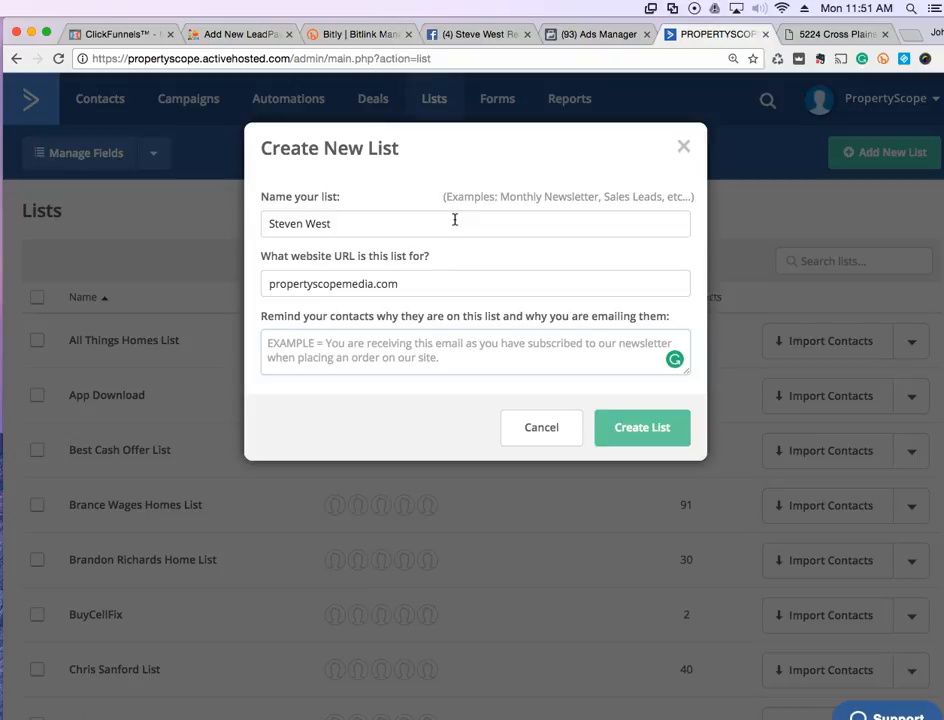
text(wanted to view property details.)
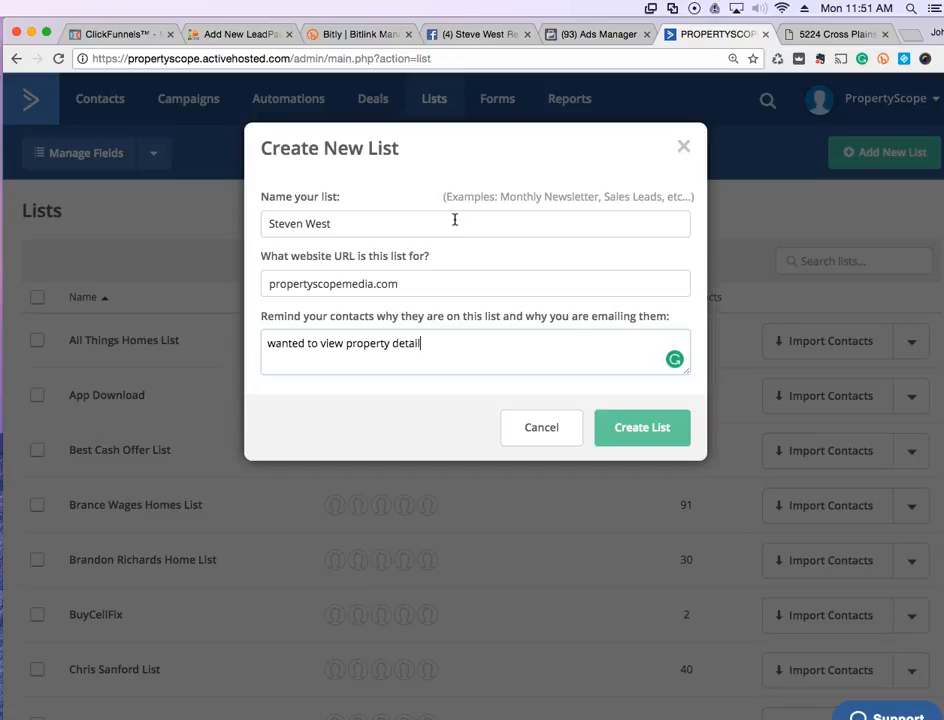
click(614, 441)
Close the new-list dialog and go to the Forms section
click(544, 434)
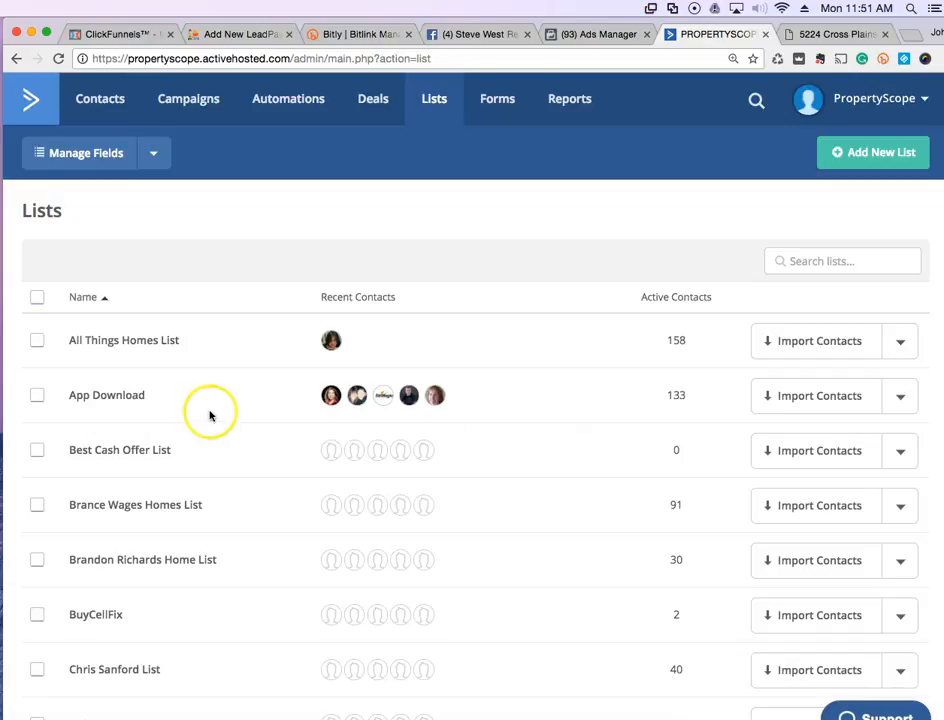
scroll(116, 667, down, 4)
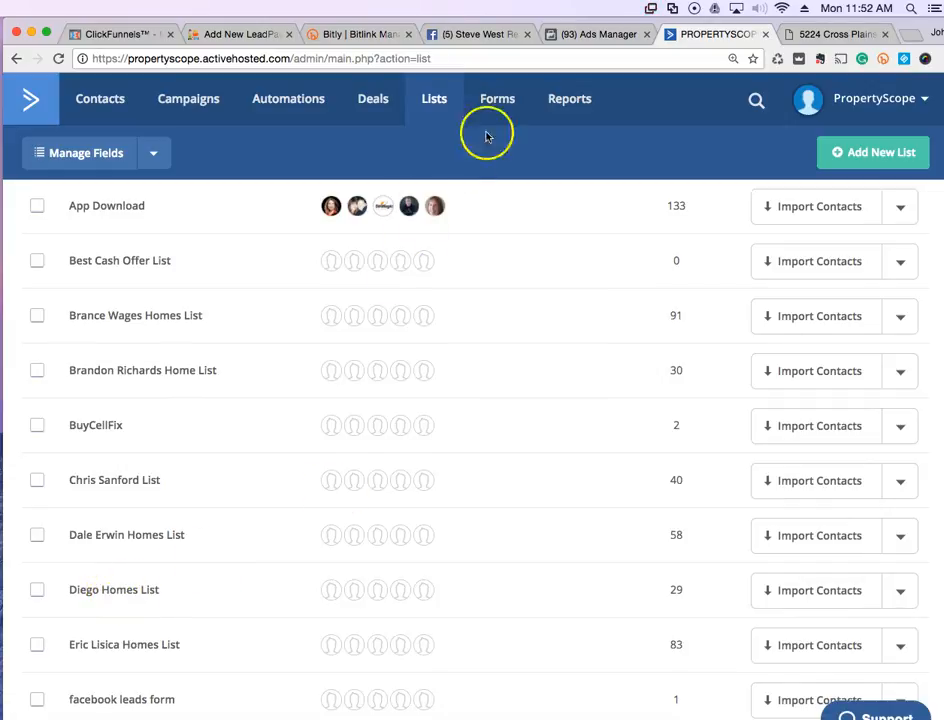
click(505, 103)
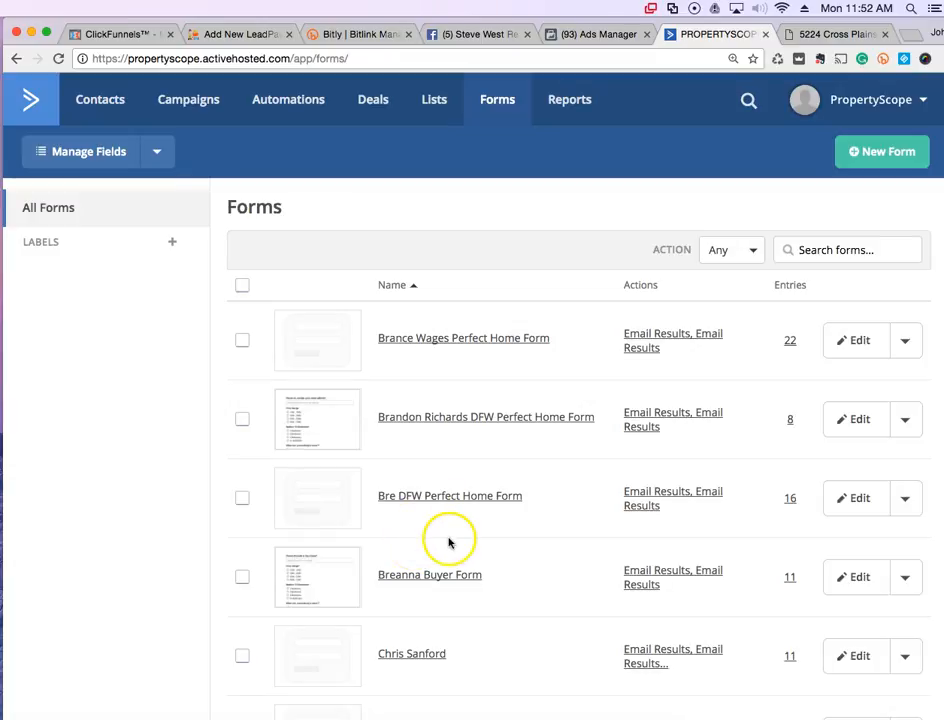
Duplicate the buyer form and open the '(Copy)' version in the form editor
scroll(430, 535, down, 1)
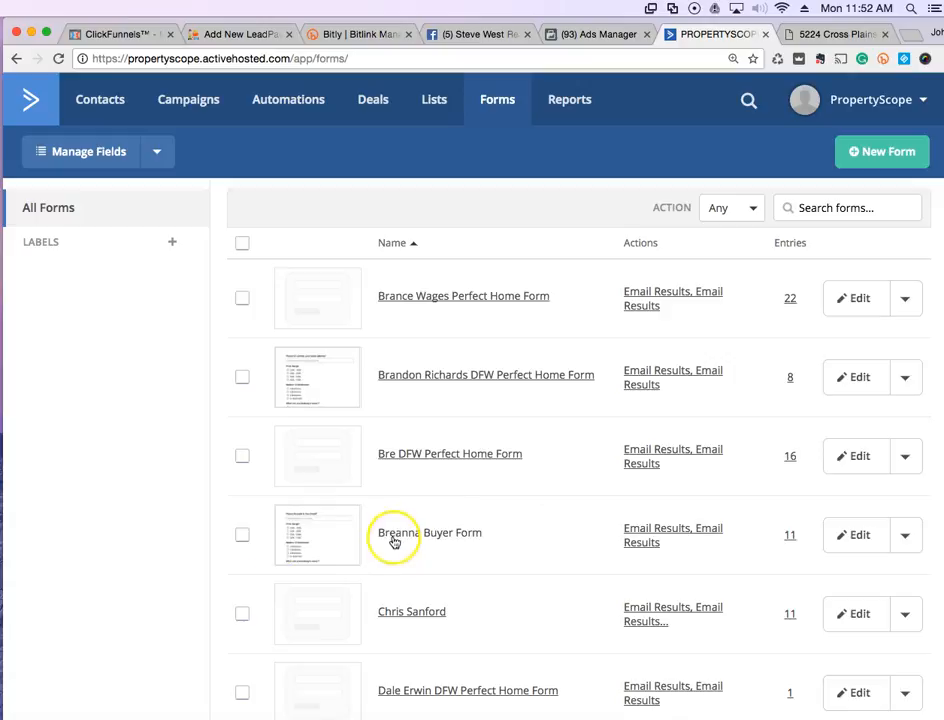
click(242, 535)
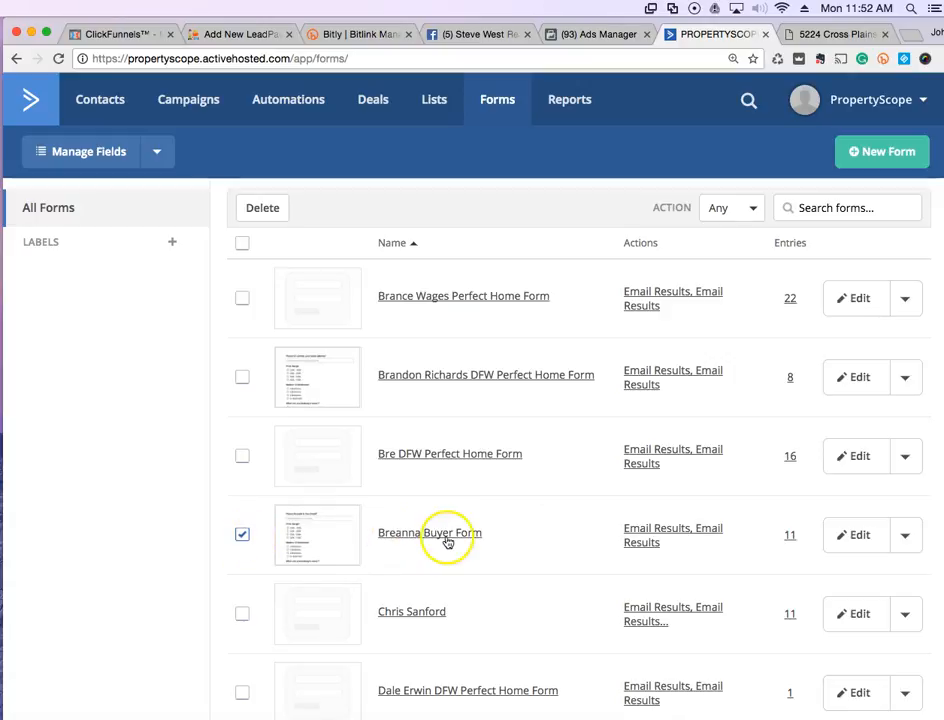
click(905, 536)
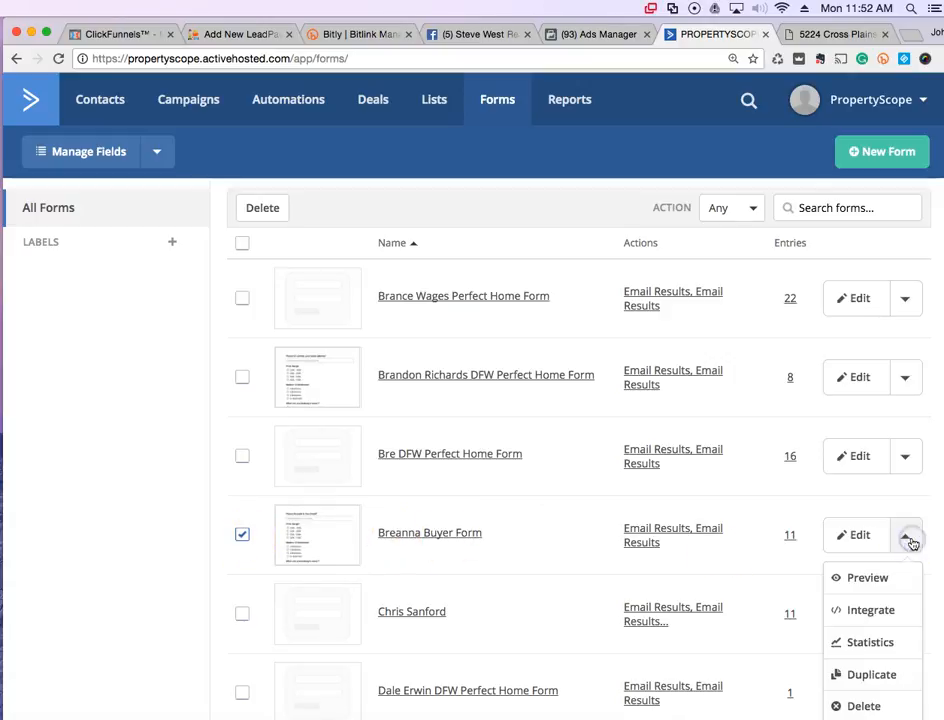
click(877, 675)
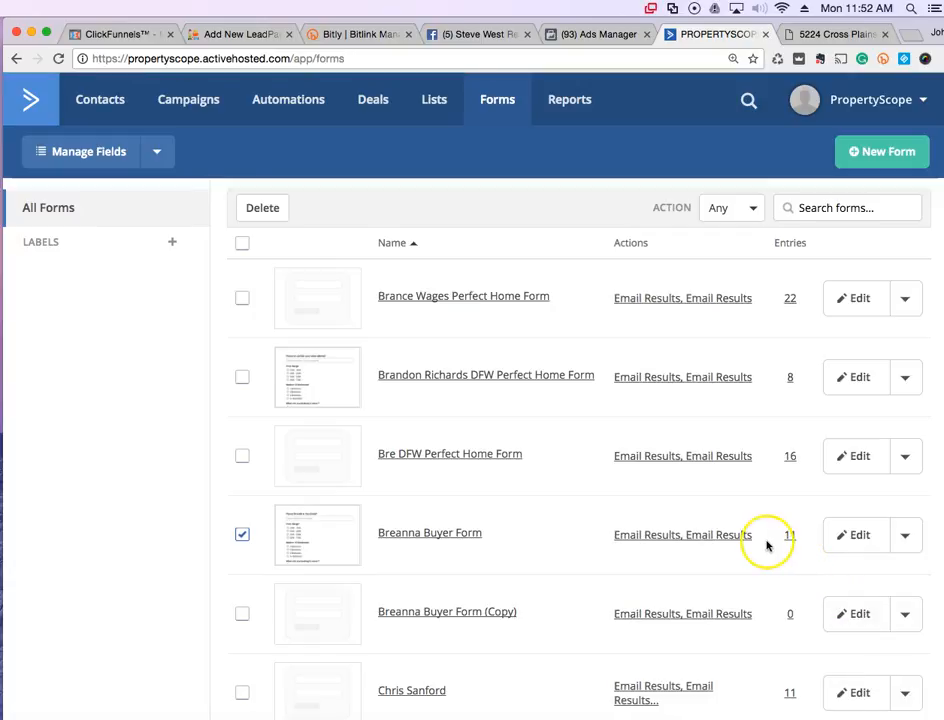
click(487, 621)
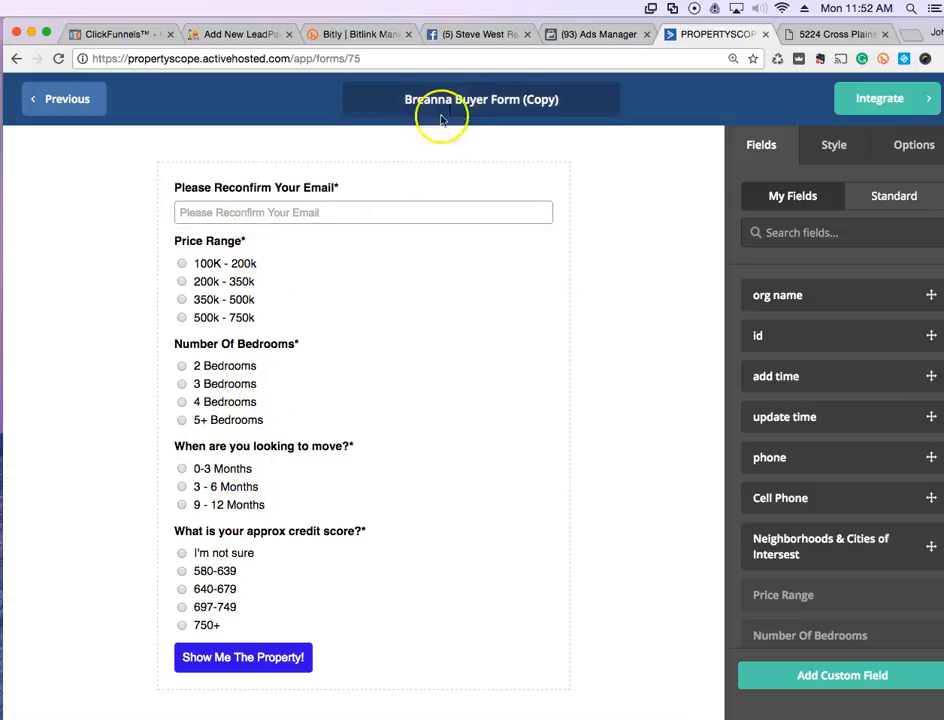
Replace the '(Copy)' form title with the new agent's buyer form name
drag(407, 100, 537, 100)
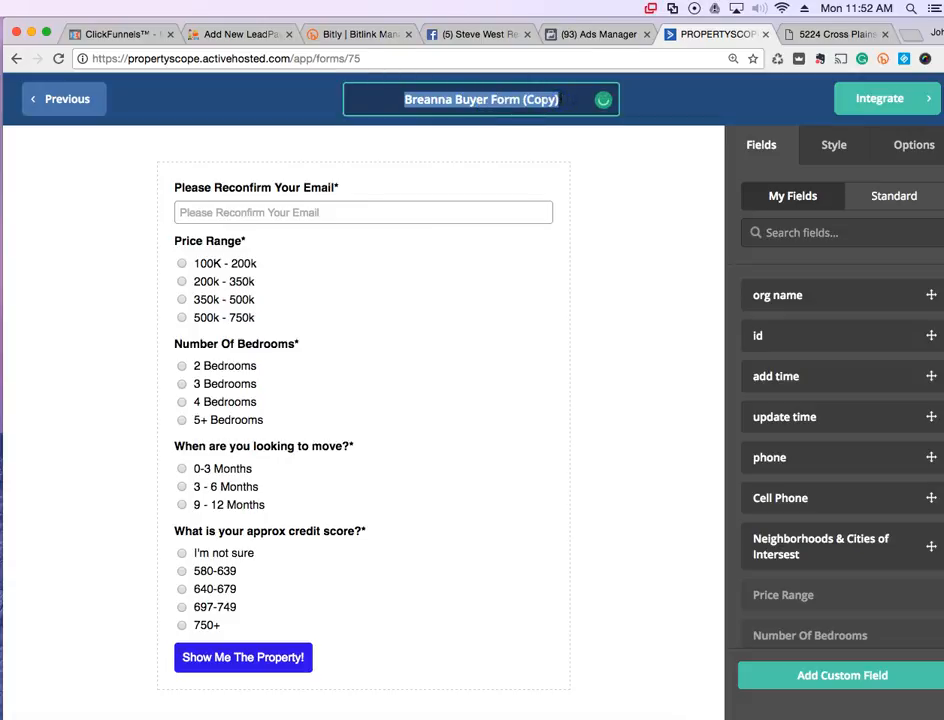
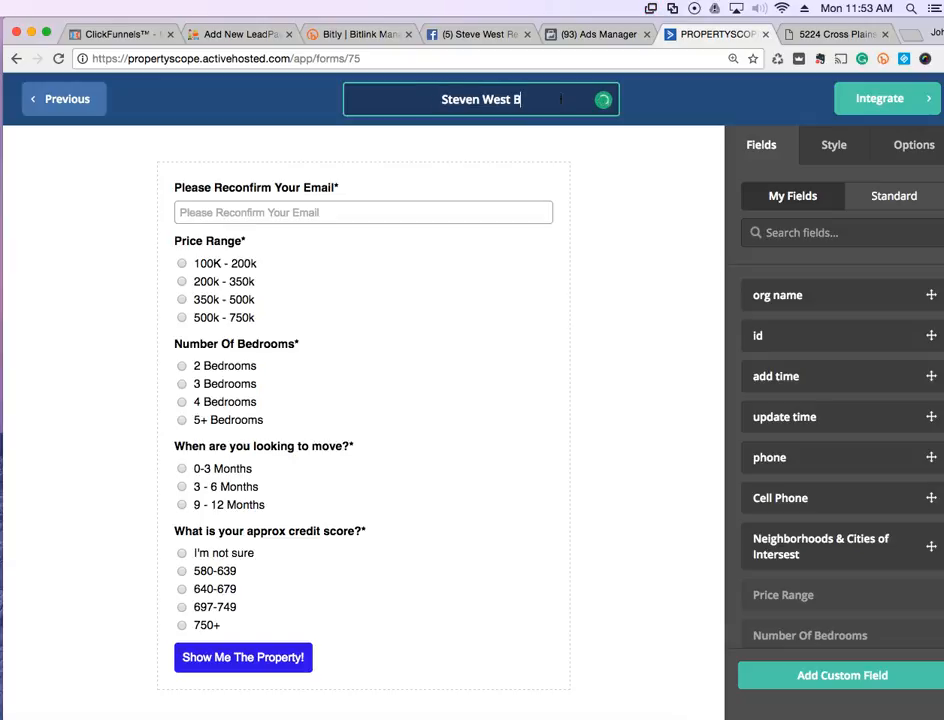
text(yer form)
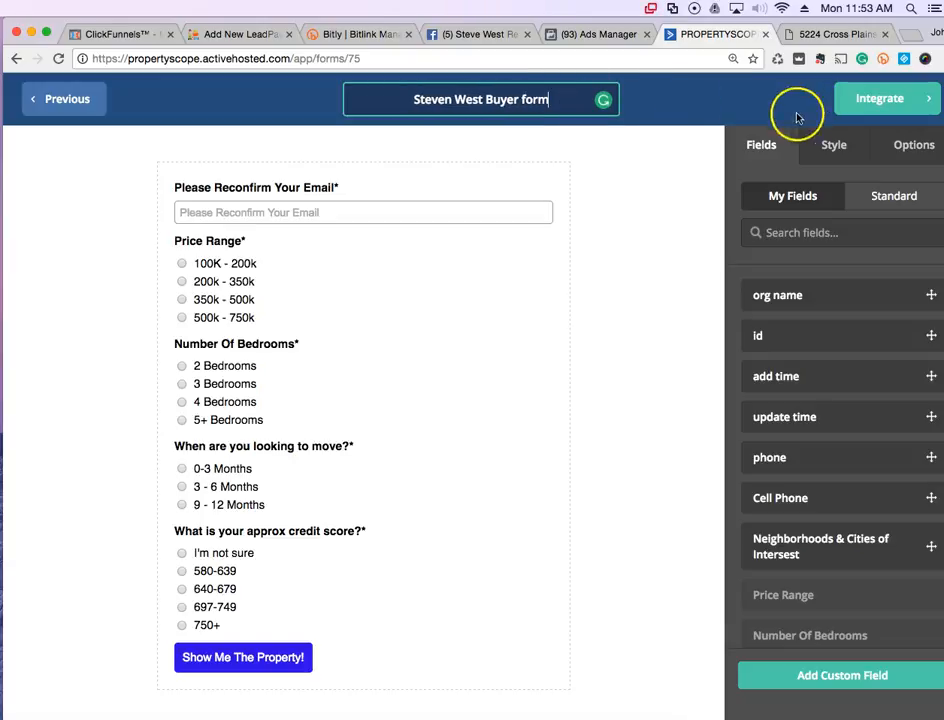
Copy the new agent's kw.com website URL from the listing tab's address bar
click(890, 150)
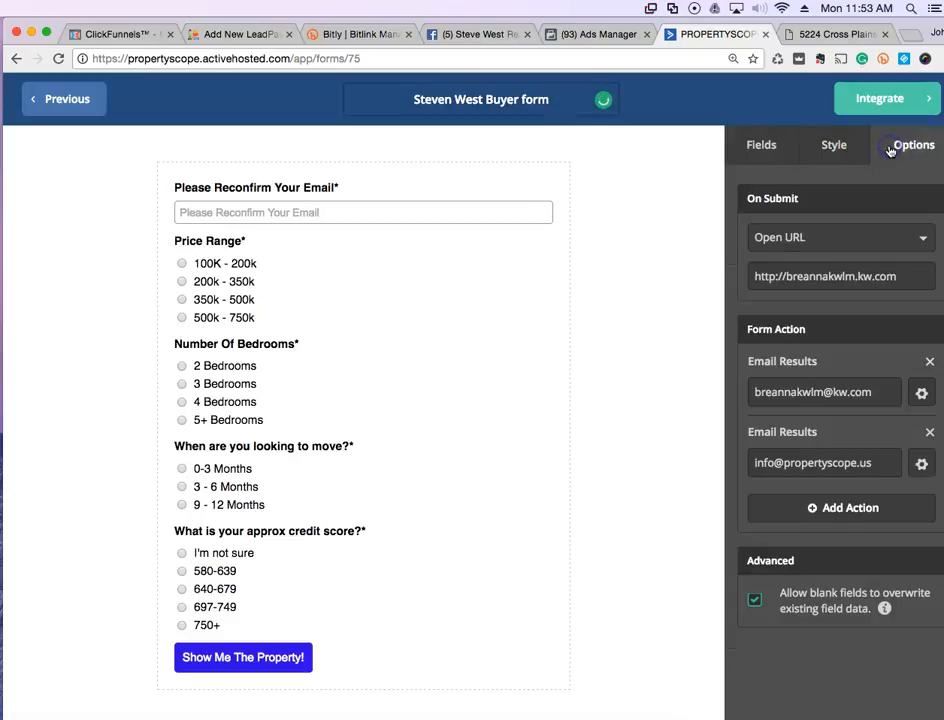
drag(754, 279, 793, 279)
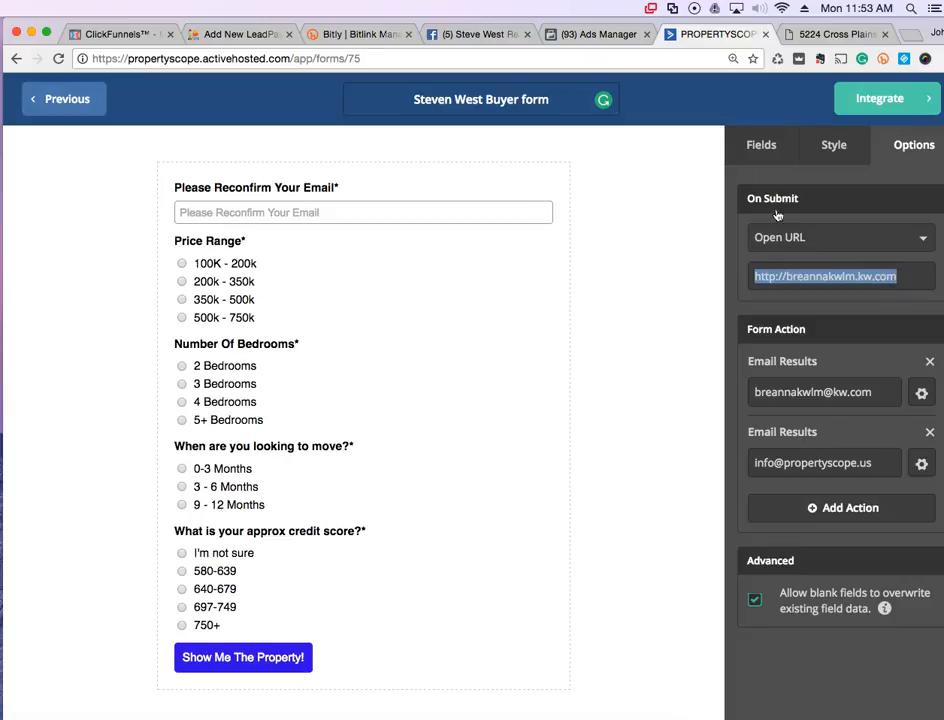
click(838, 34)
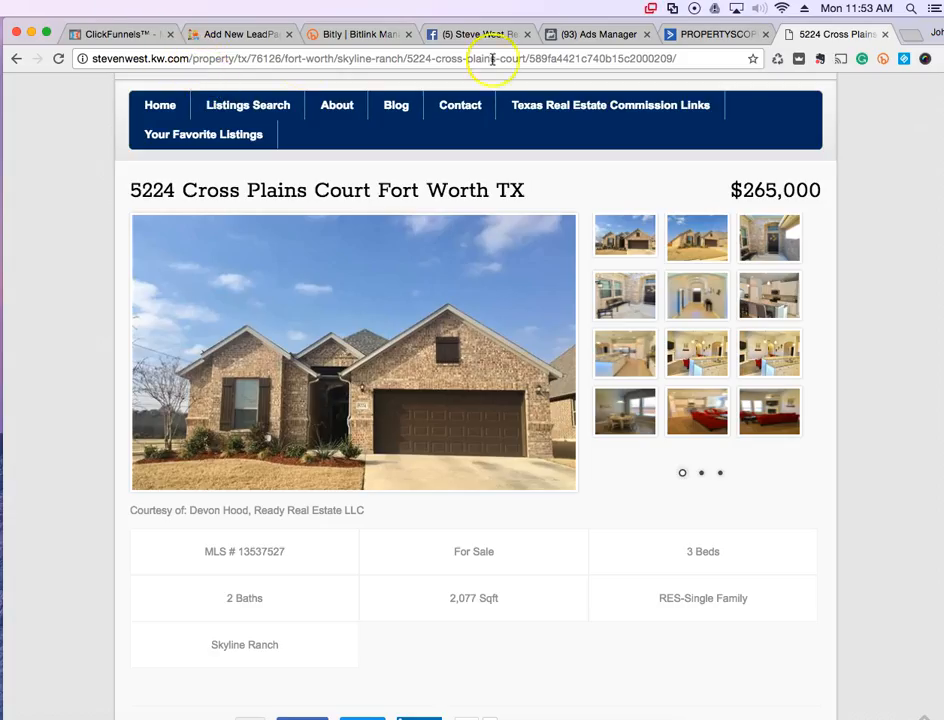
click(193, 59)
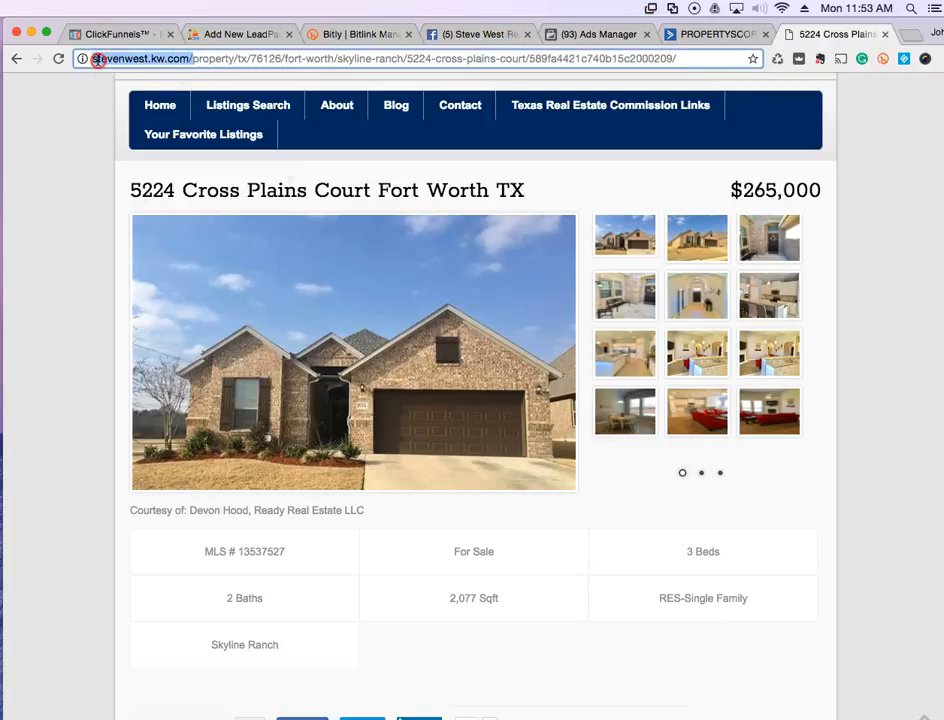
right_click(98, 59)
click(116, 84)
Paste that kw.com URL into the form's On Submit redirect field
click(110, 34)
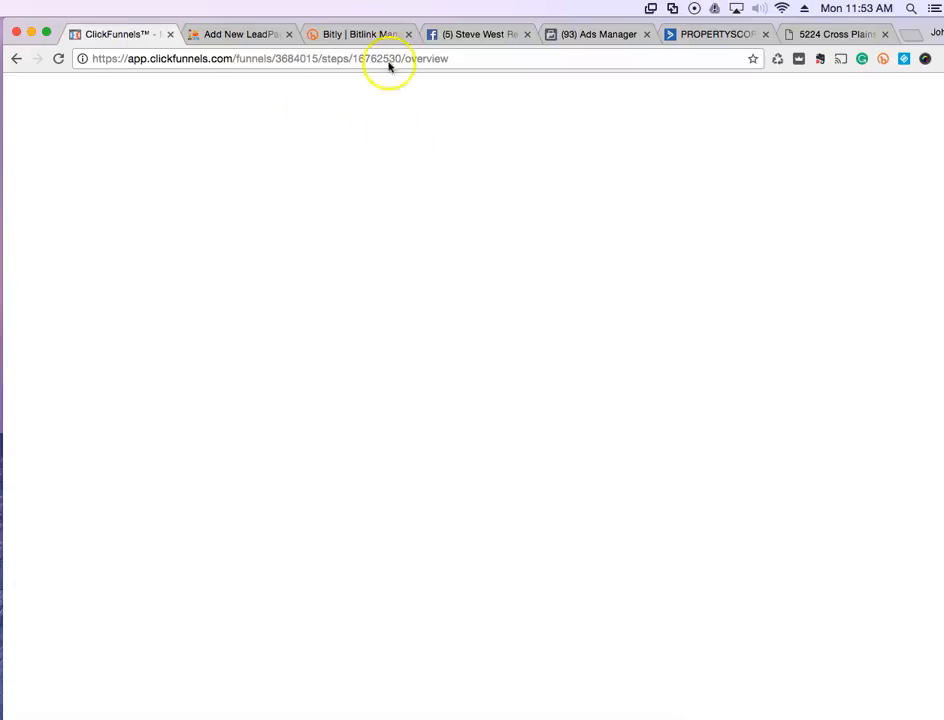
click(688, 35)
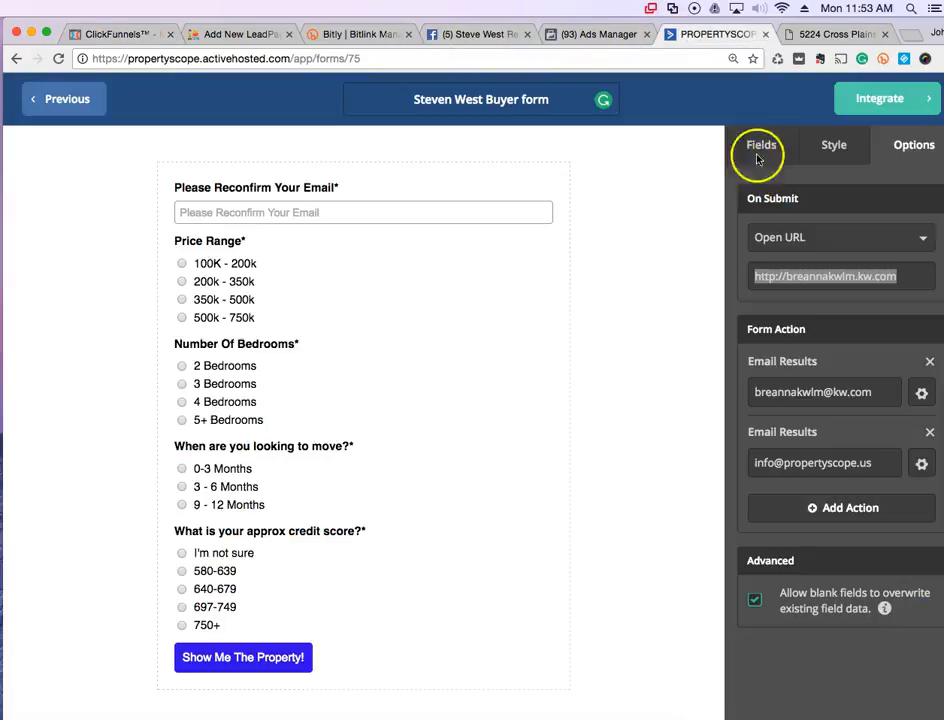
click(794, 281)
triple_click(794, 281)
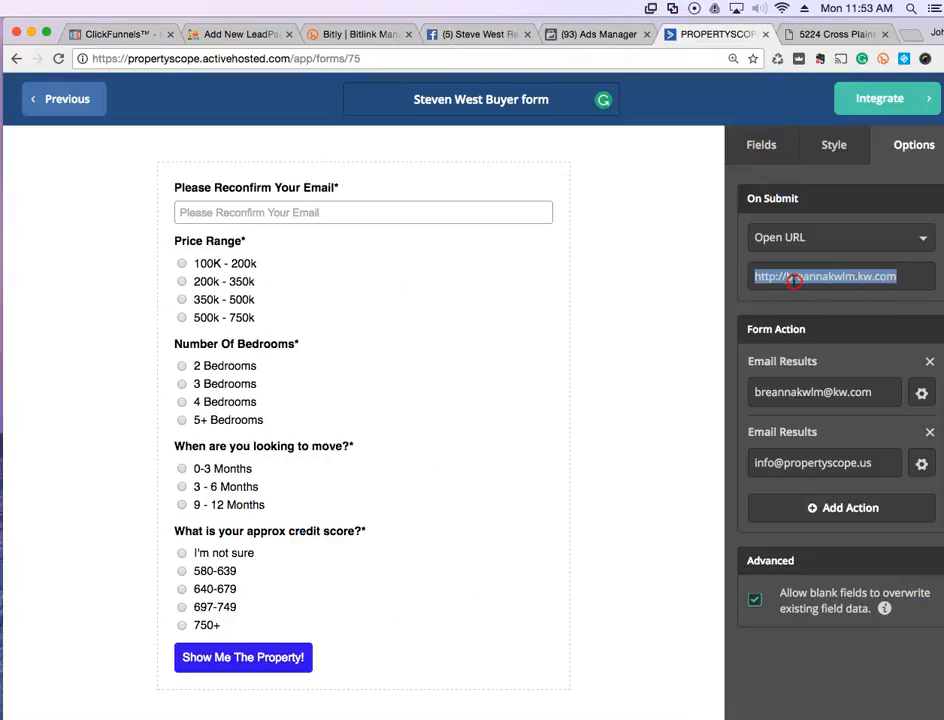
right_click(794, 281)
click(782, 377)
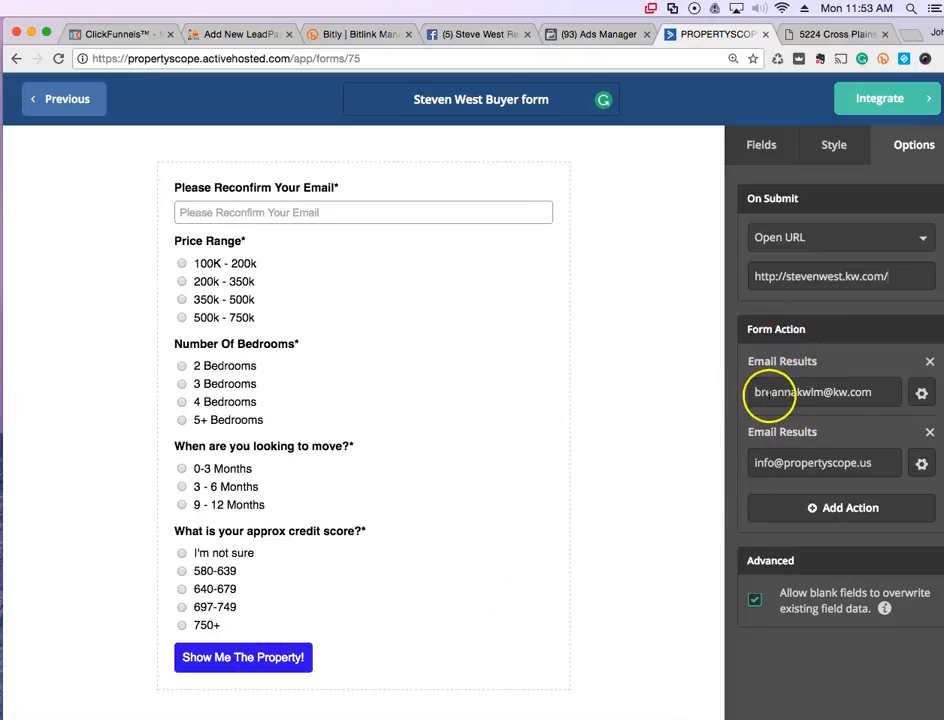
Change the first Email Results address to the new agent's kw.com e-mail, keeping the second
drag(750, 394, 856, 394)
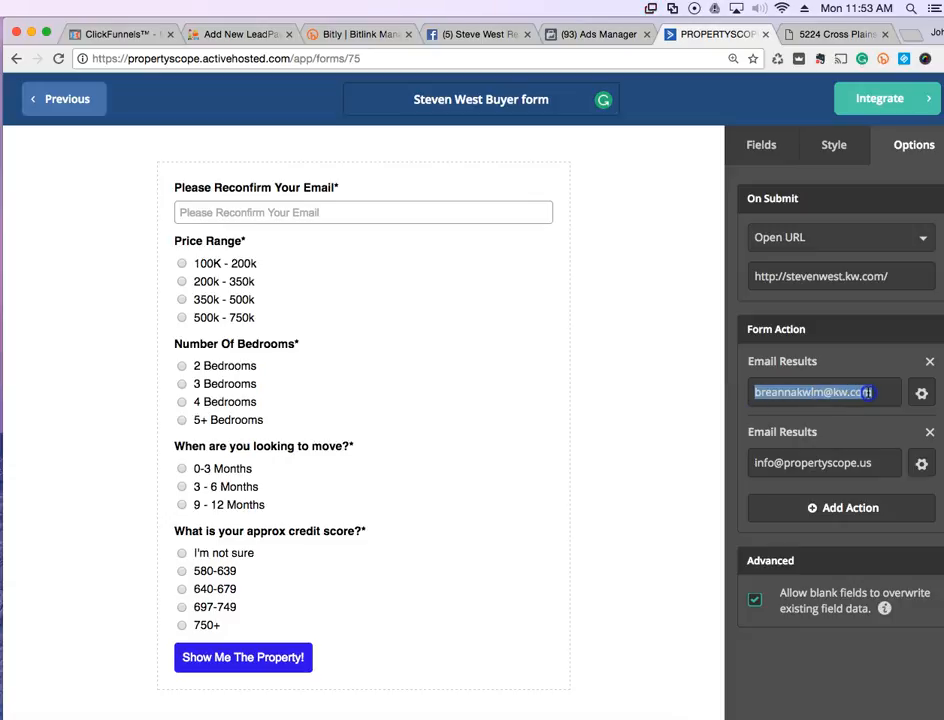
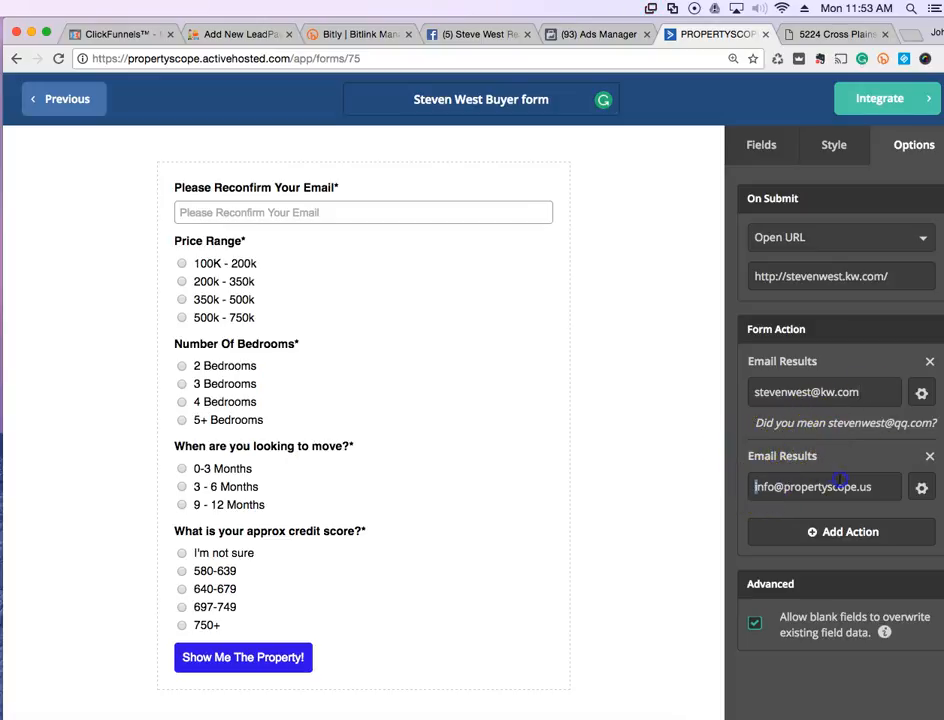
drag(840, 480, 864, 487)
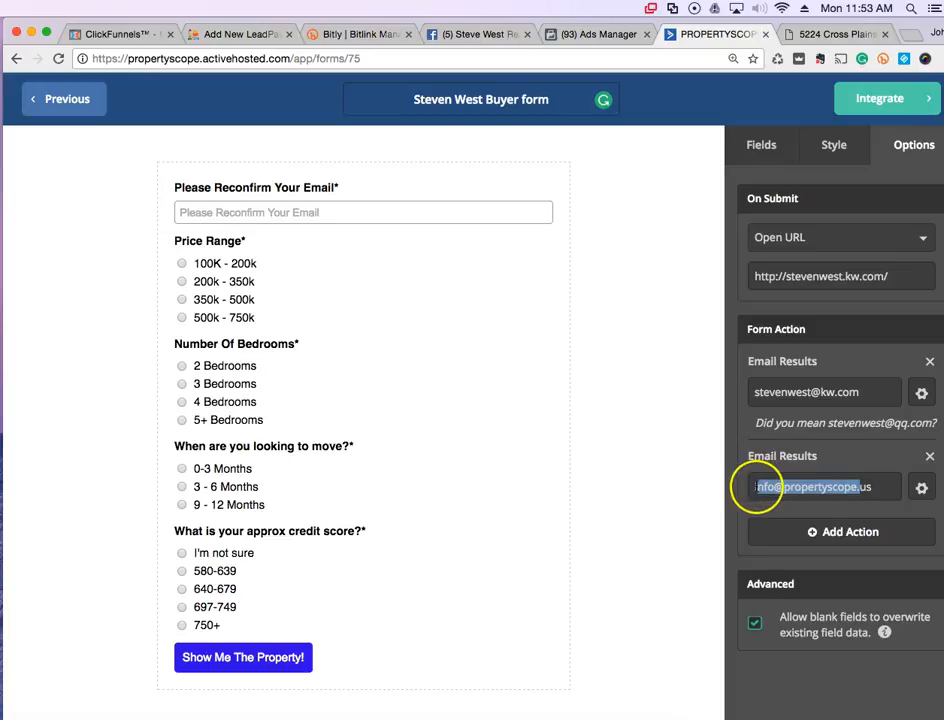
click(757, 487)
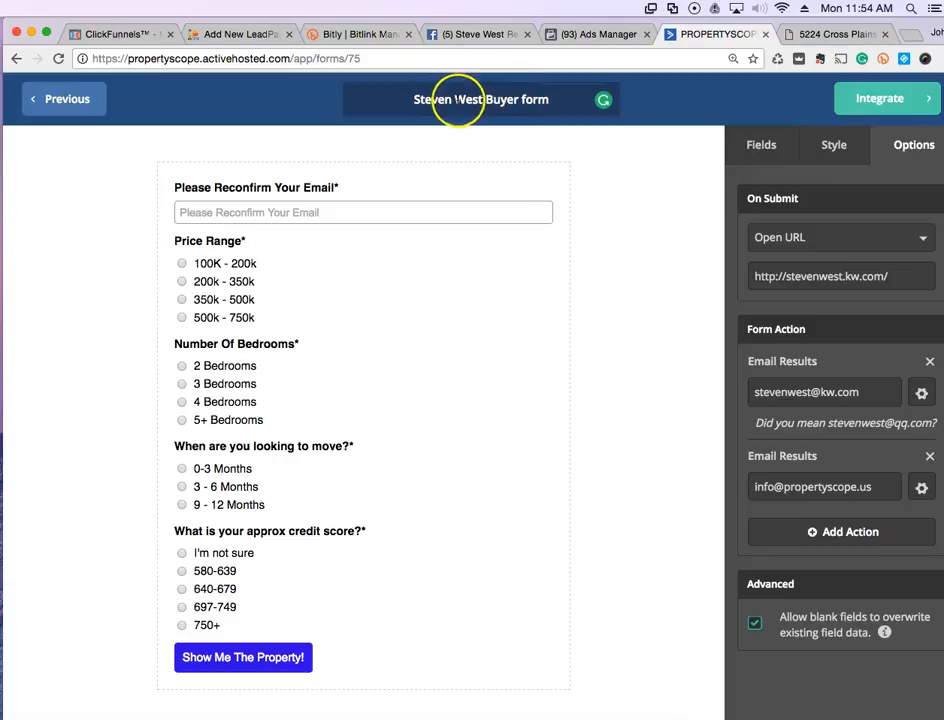
Copy the buyer form's Simple Embed code from its Integrate page
click(886, 98)
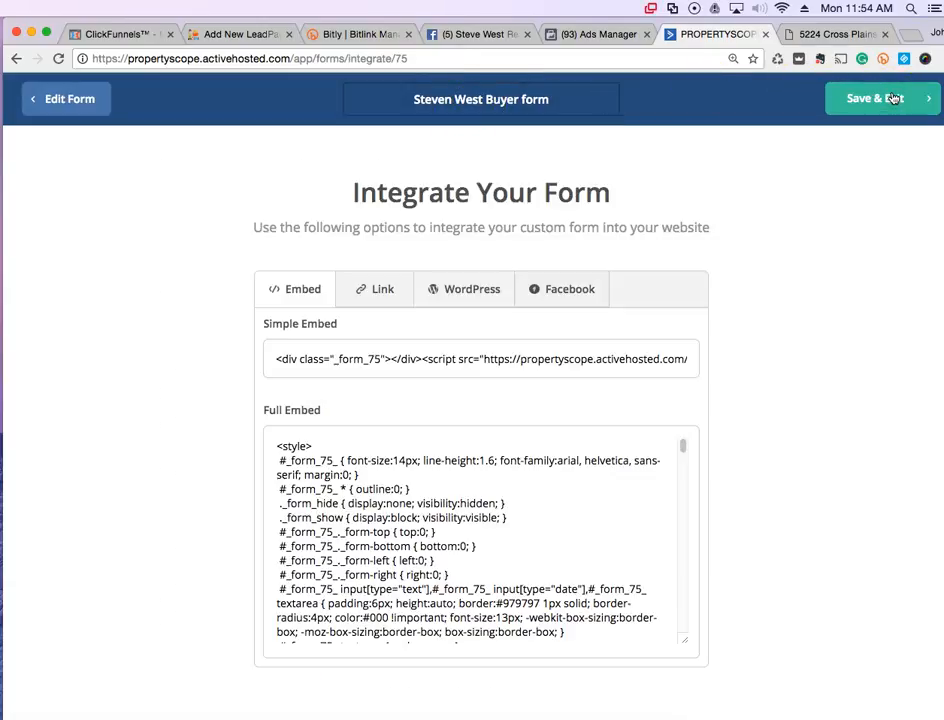
click(427, 365)
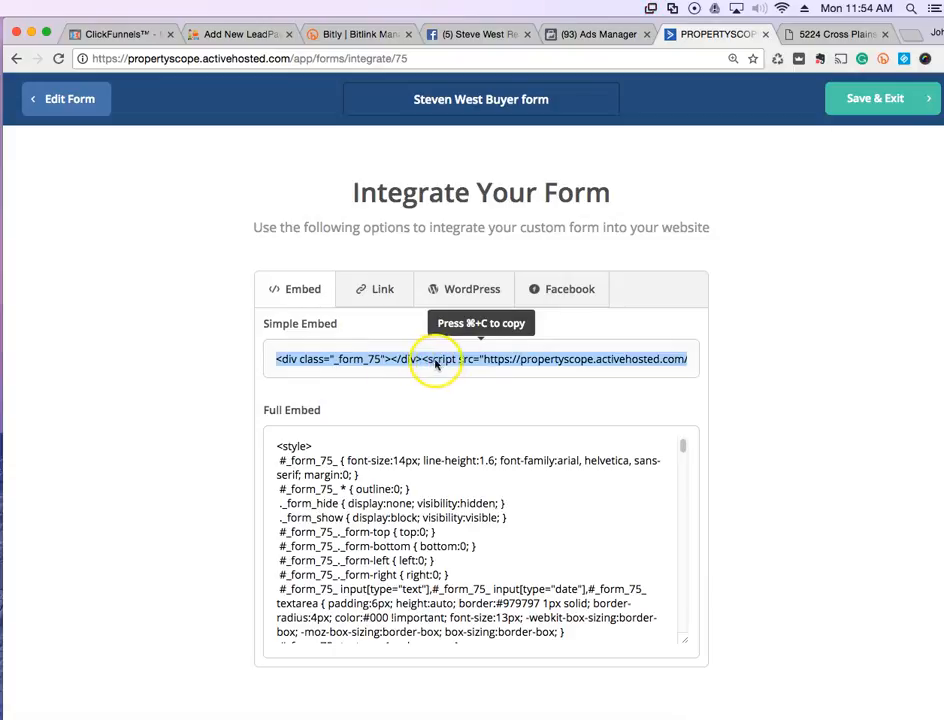
right_click(432, 364)
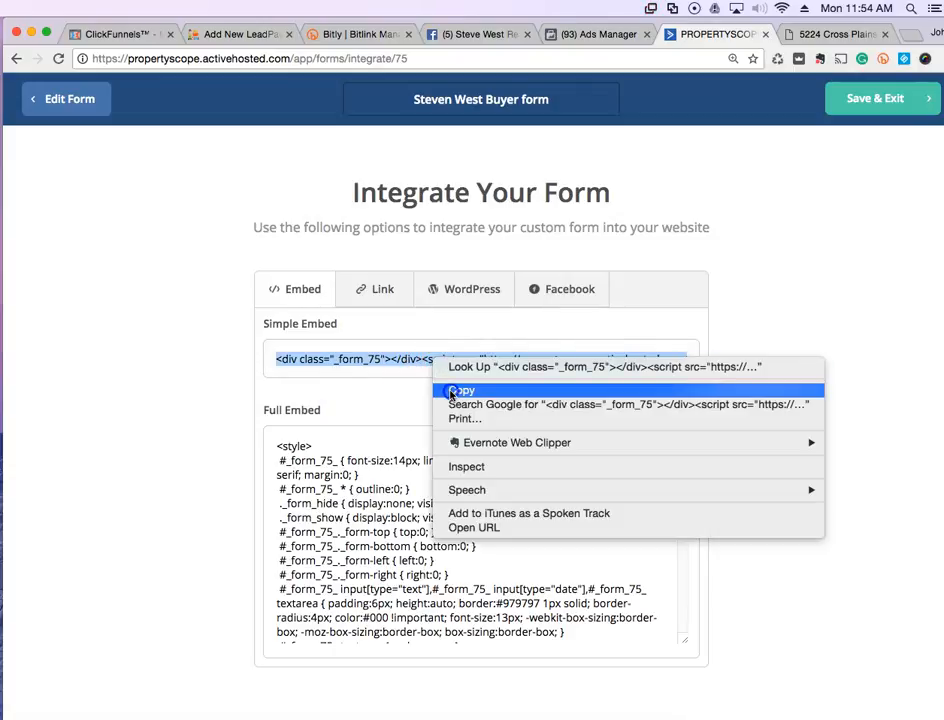
click(450, 389)
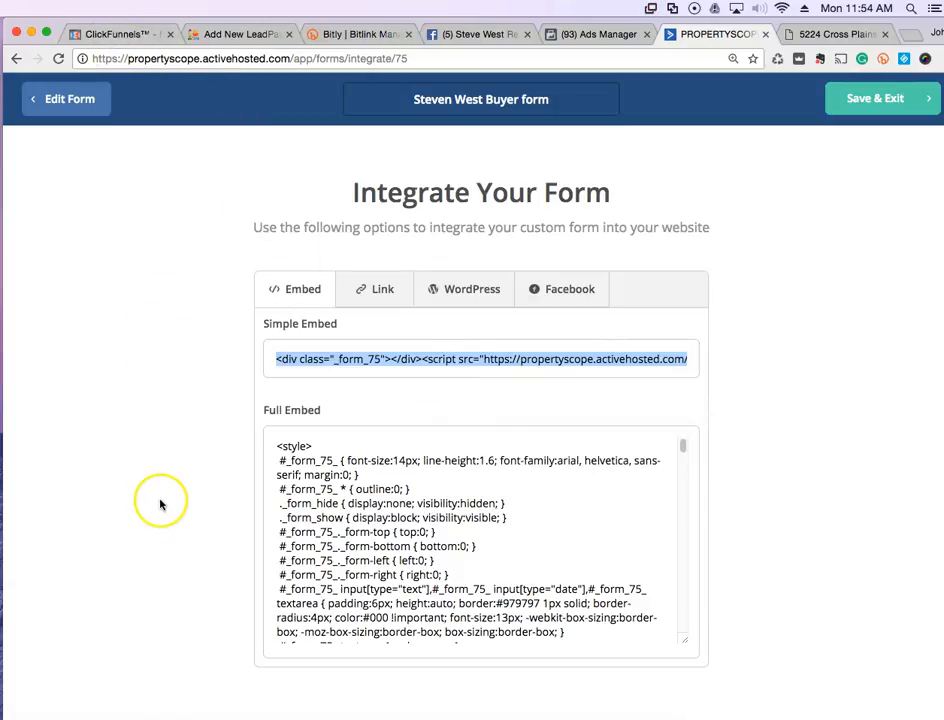
click(126, 549)
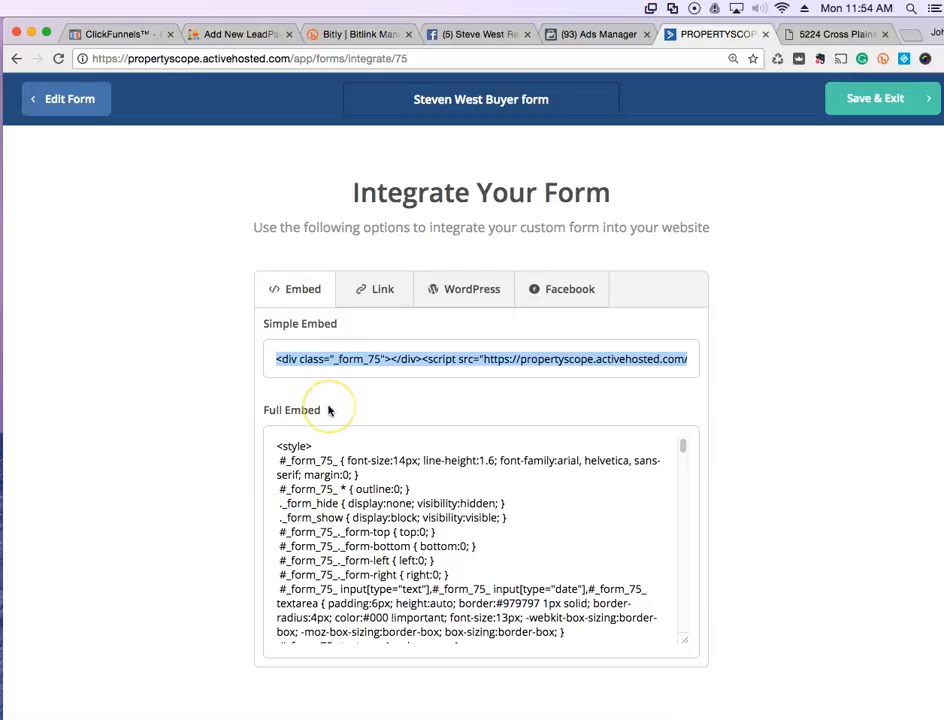